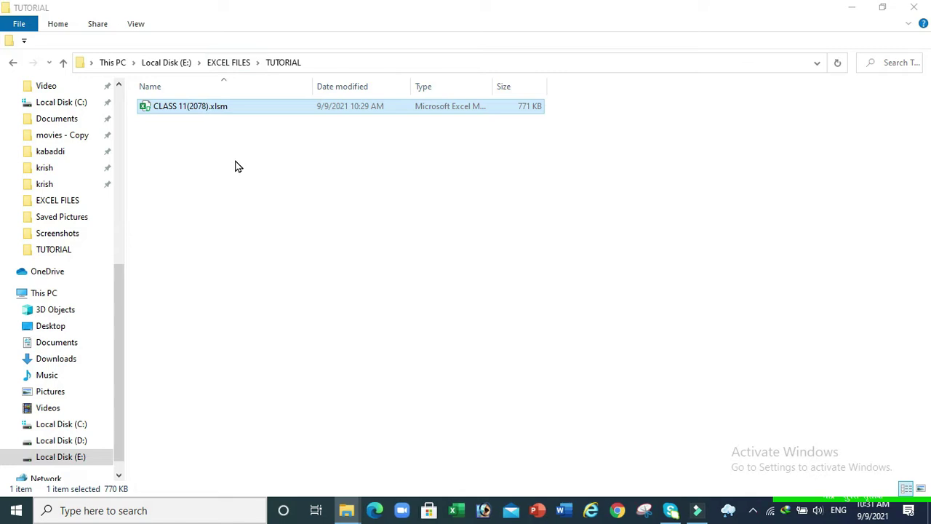
- Open CLASS 11(2078).xlsm in Excel and dismiss its welcome message with OK
double_click(237, 107)
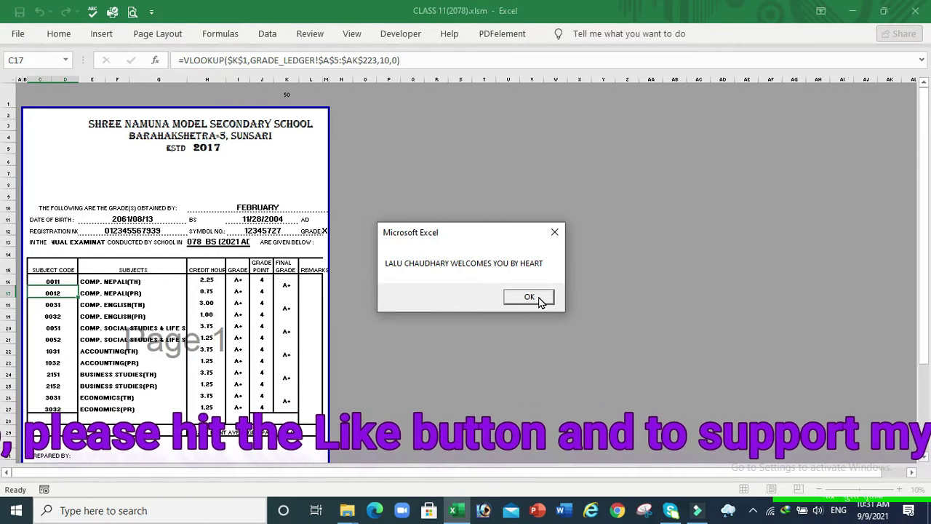
left_click(539, 297)
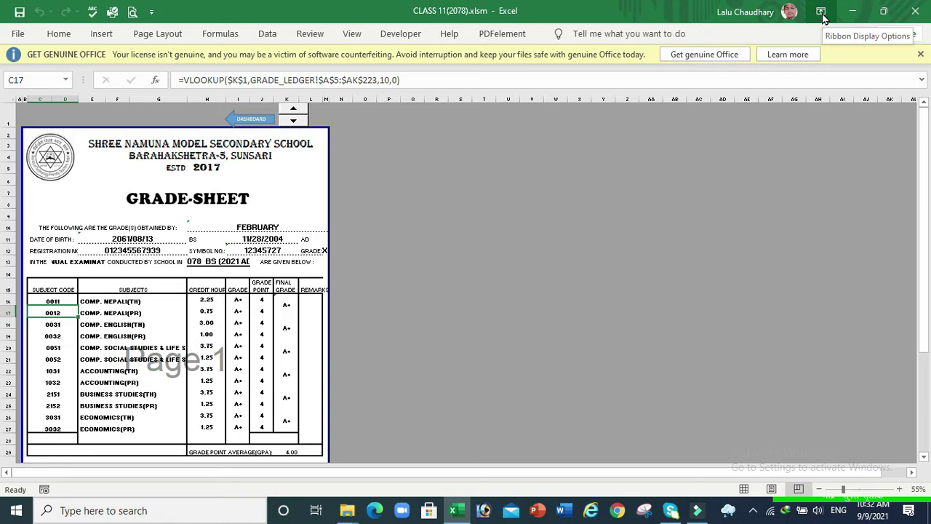
- Set Ribbon Display Options to Show Tabs and Commands
left_click(822, 18)
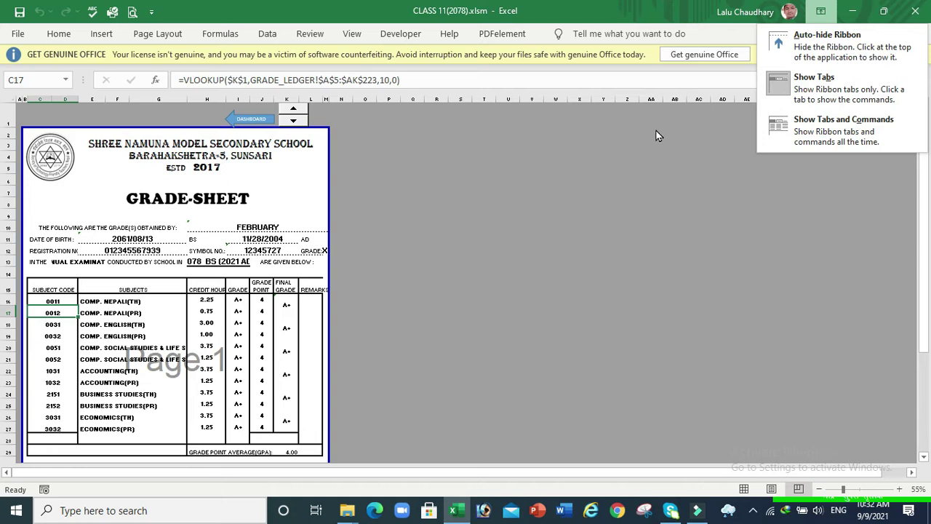
left_click(846, 128)
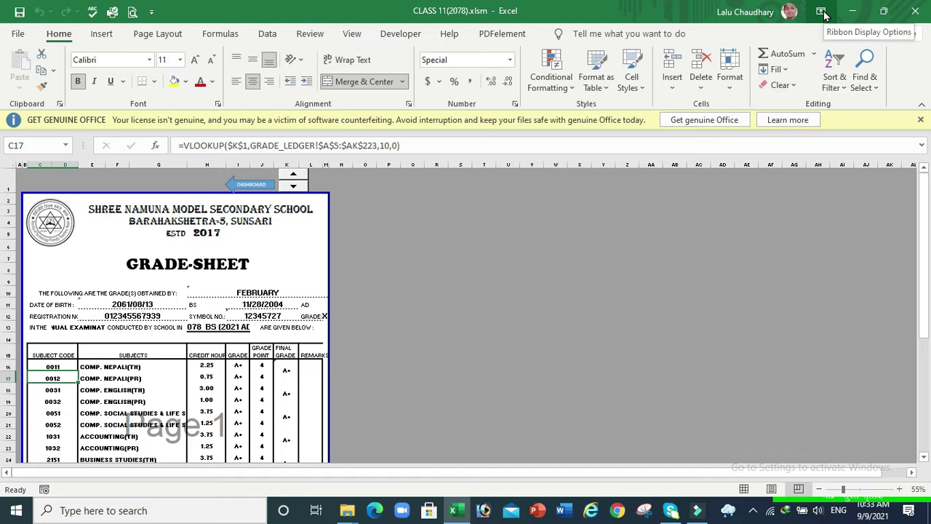
- Switch the ribbon to Auto-hide Ribbon, then bring back the Ribbon Display Options menu
left_click(821, 12)
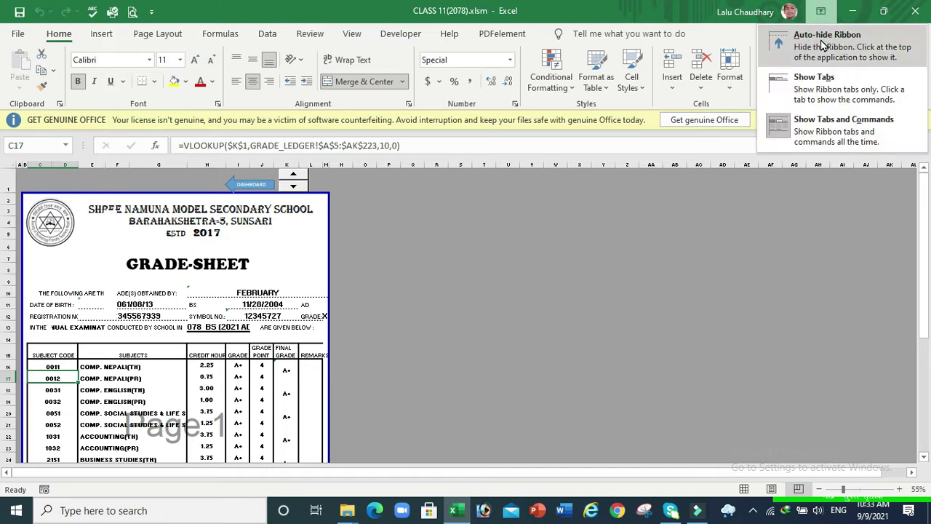
left_click(822, 43)
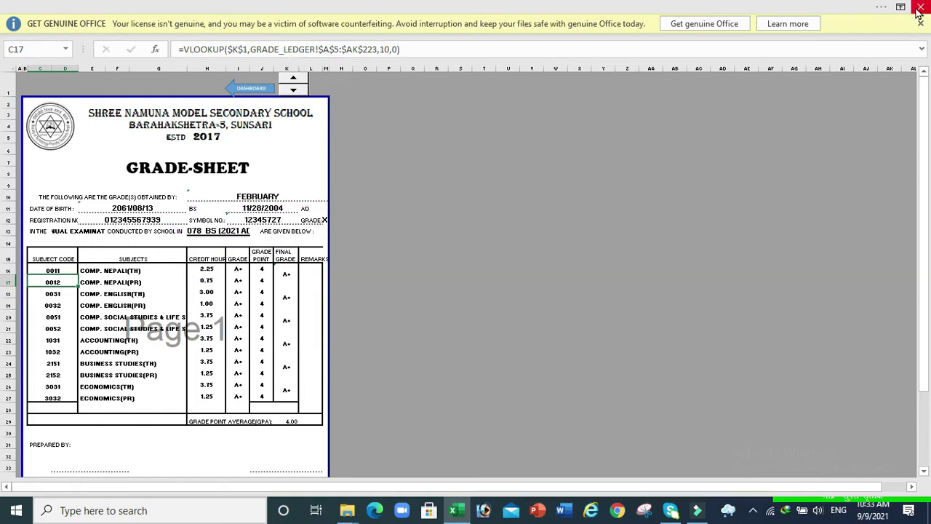
left_click(50, 19)
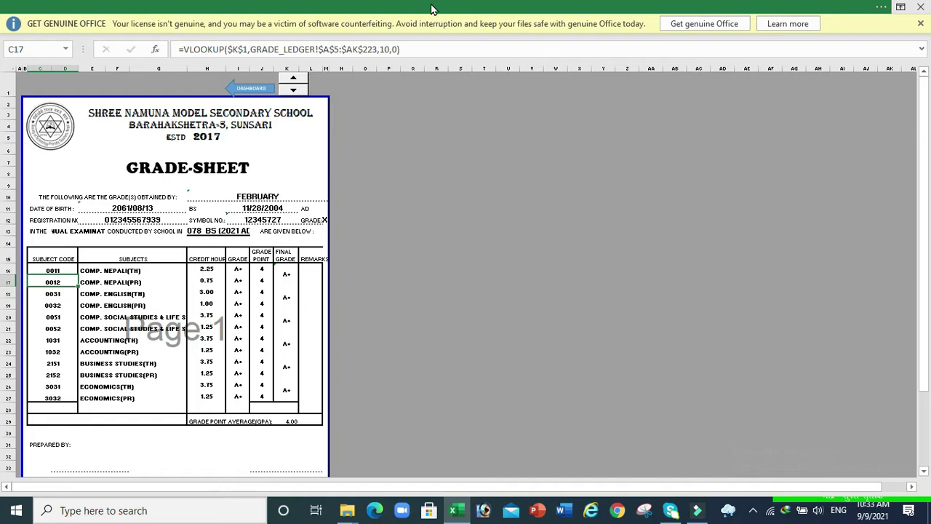
left_click(900, 8)
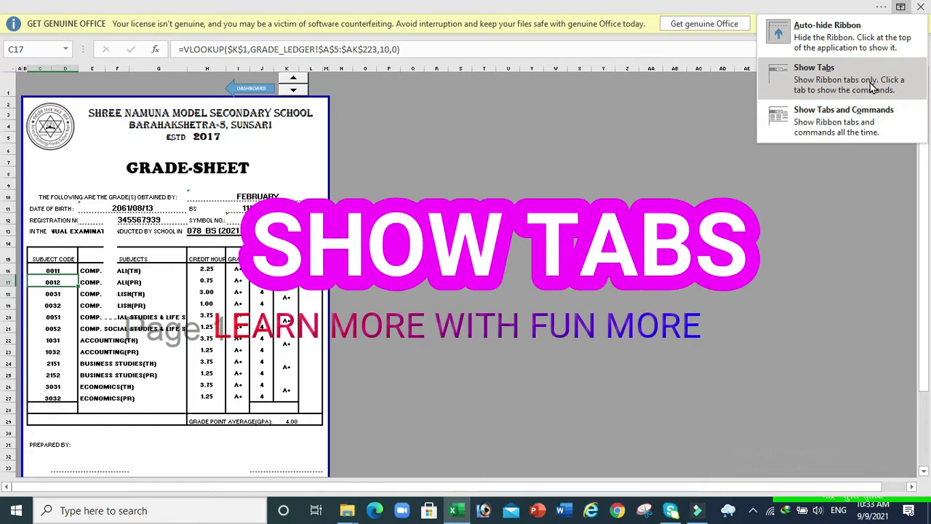
- Choose Show Tabs so only the ribbon tab names appear, without commands
left_click(815, 74)
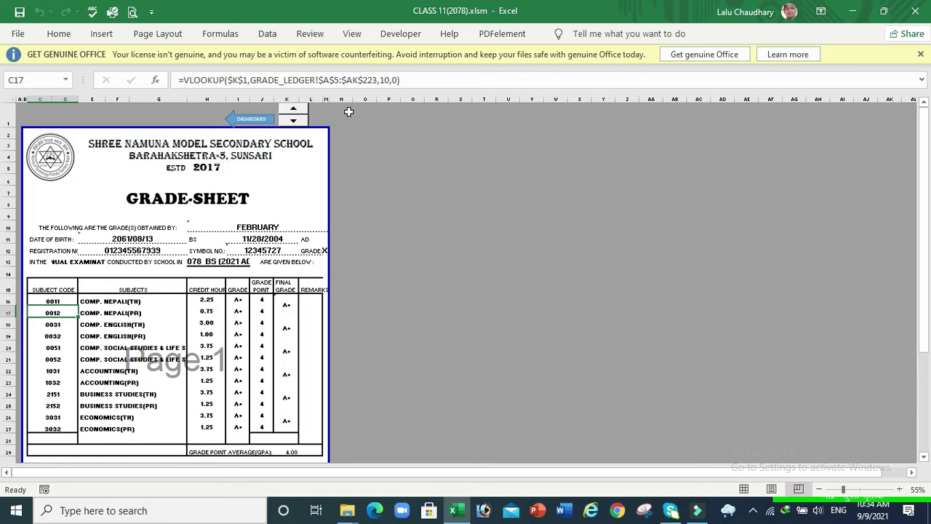
- Use the DASHBOARD arrow button to jump to the Student Evaluation System (Class-11) home sheet
left_click(262, 123)
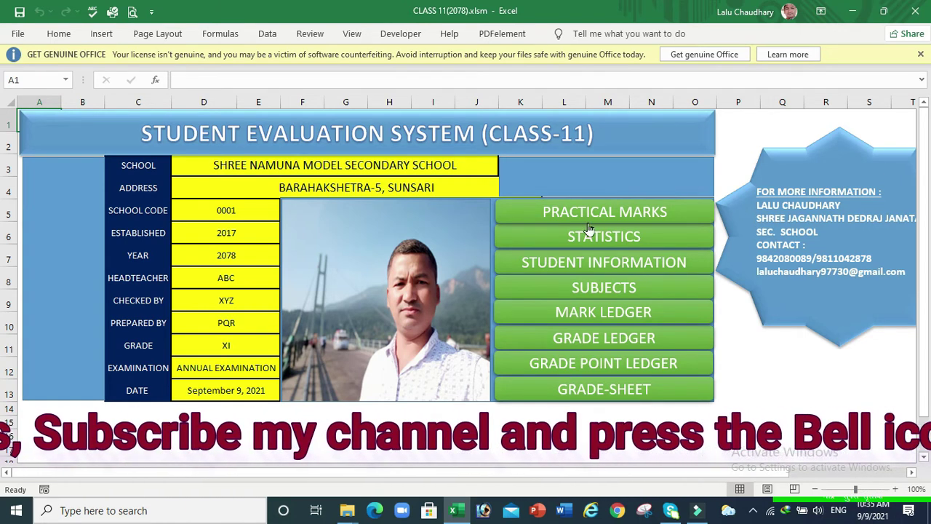
left_click(561, 266)
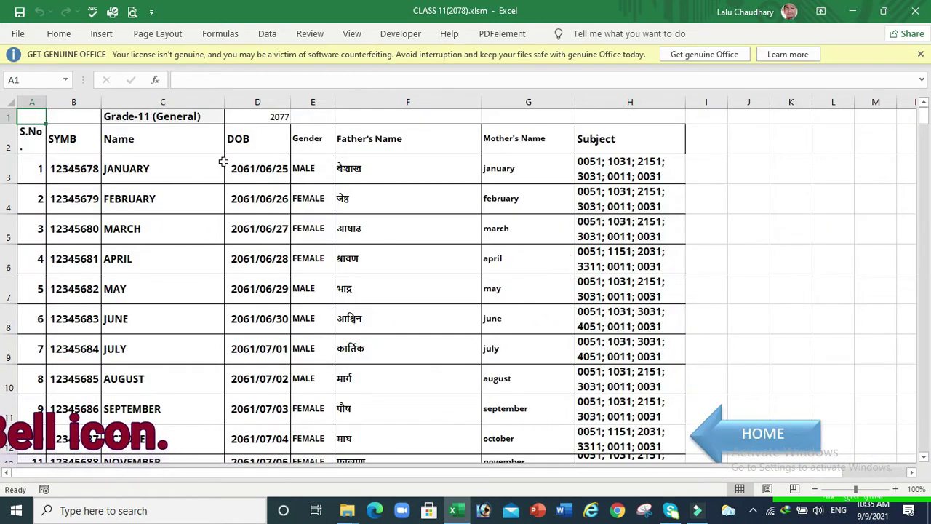
left_click(755, 451)
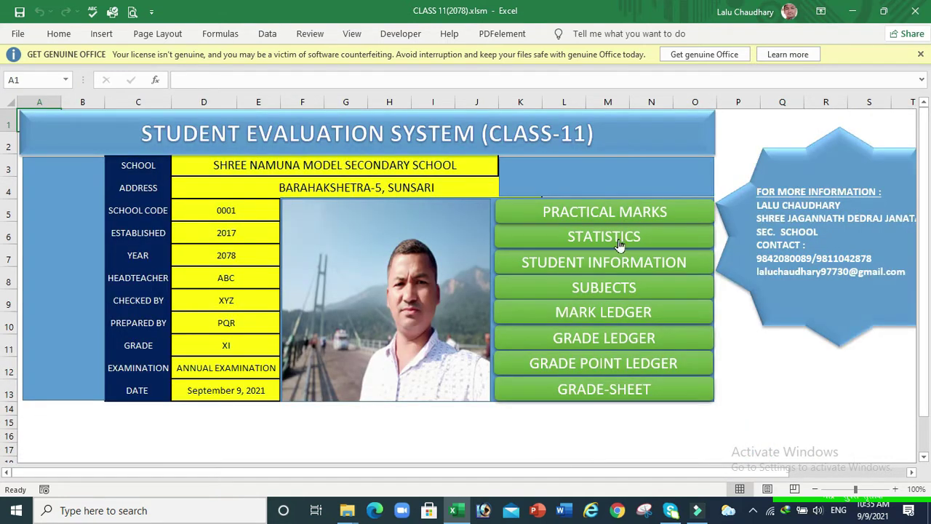
left_click(595, 220)
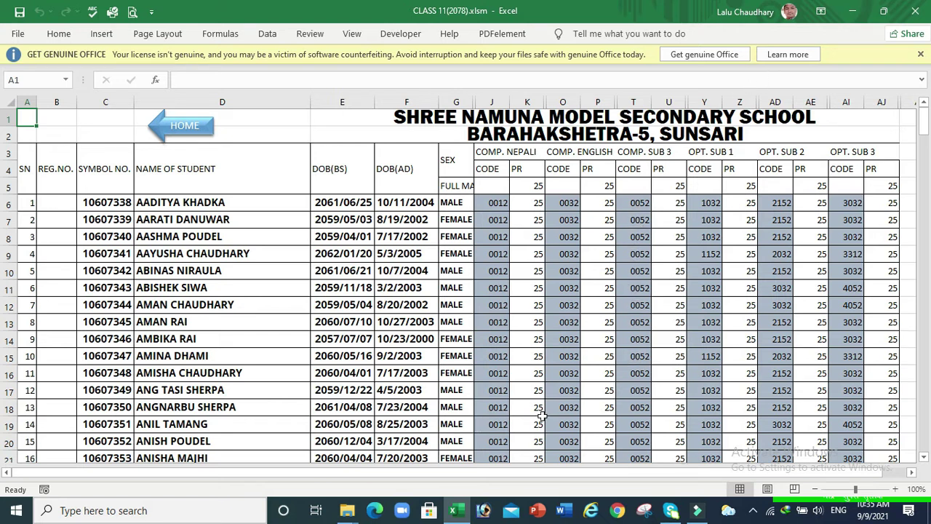
left_click(911, 472)
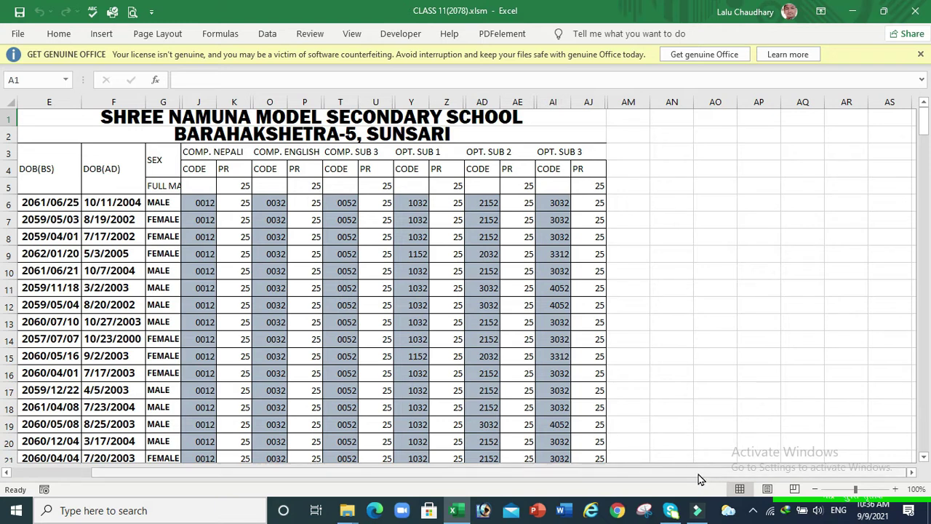
left_click_drag(698, 473, 582, 472)
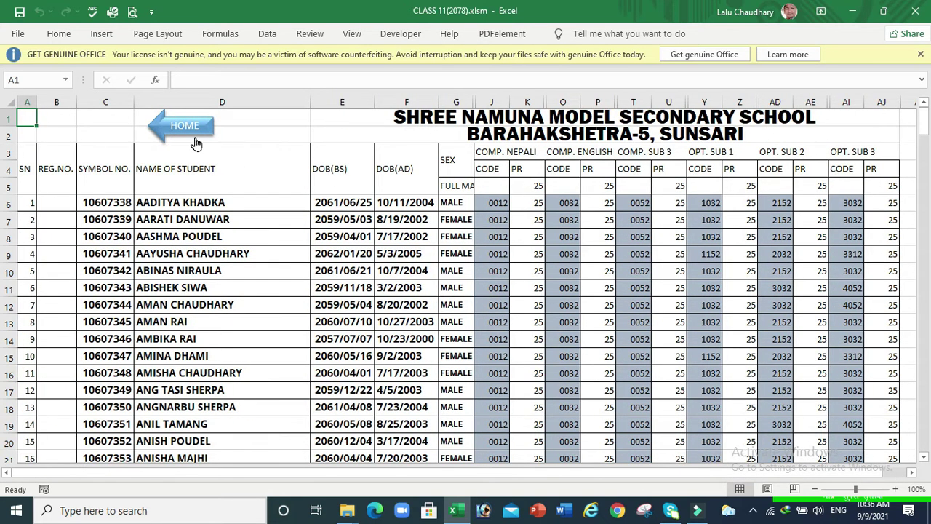
left_click(206, 138)
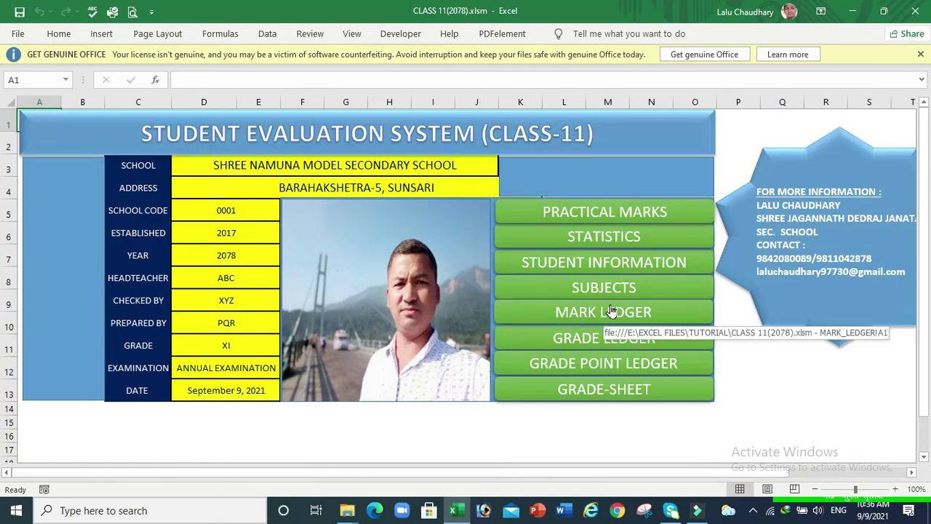
- Look over the Mark Ledger and Grade Ledger sheets, returning to HOME after each
left_click(583, 314)
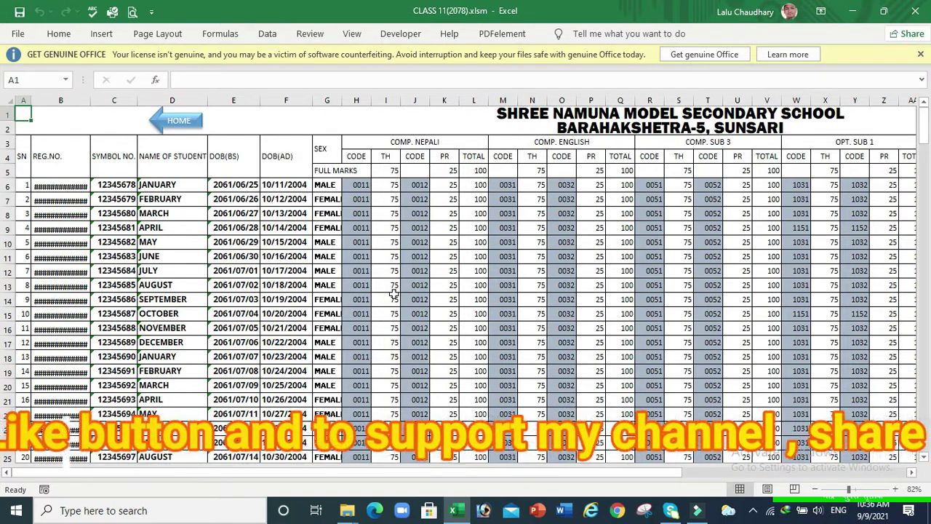
left_click(193, 125)
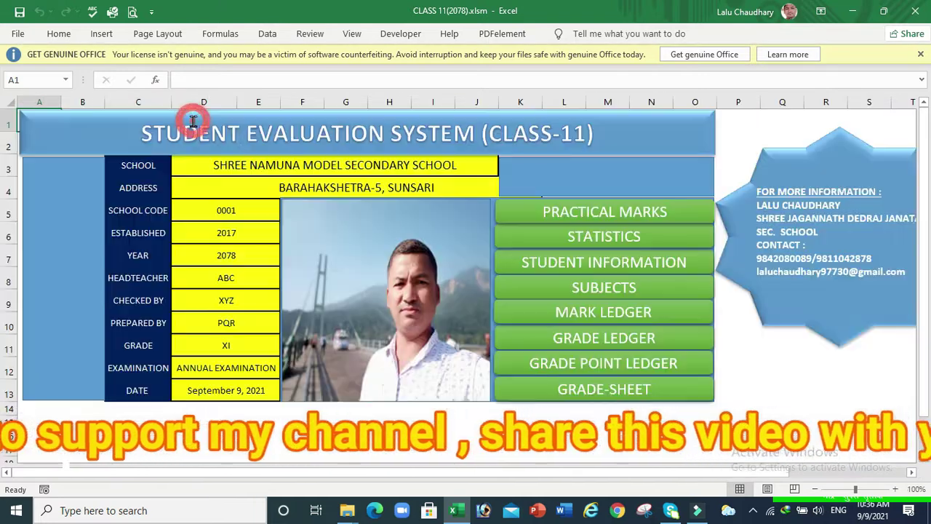
left_click(608, 336)
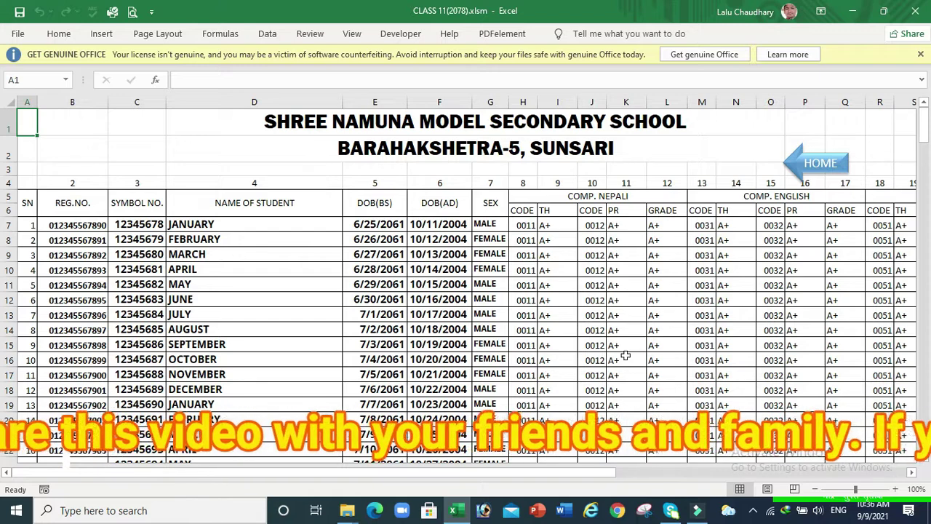
left_click(831, 178)
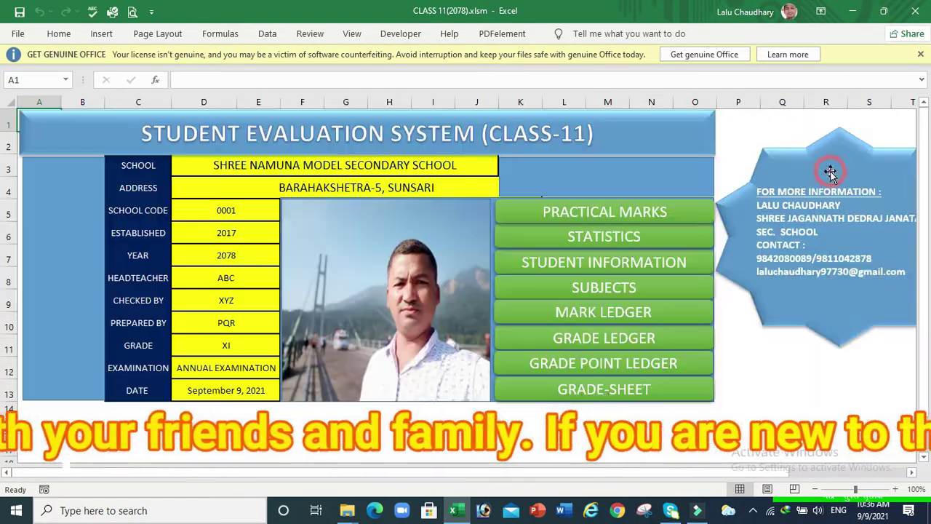
- Scroll right through the Grade Point Ledger sheet, then go back to the home dashboard
left_click(617, 368)
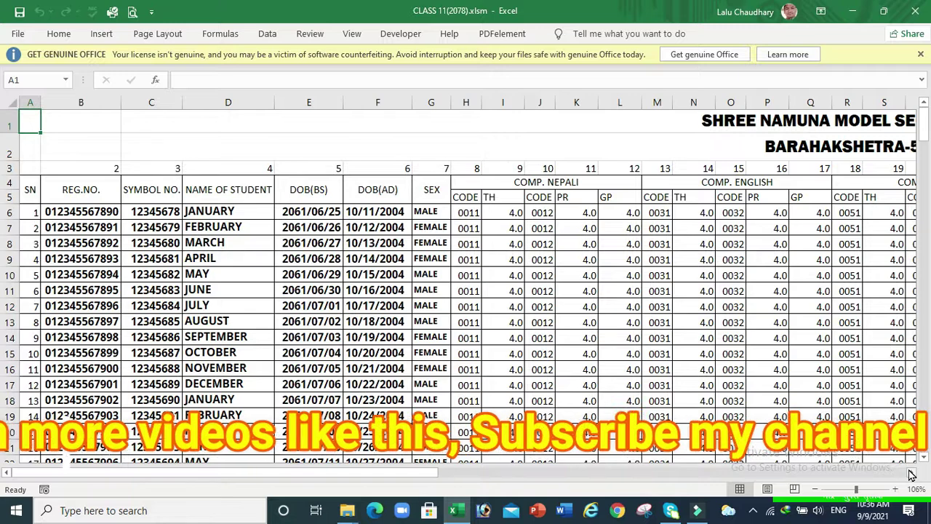
scroll(560, 220, "right", 2)
scroll(560, 220, "right", 2)
scroll(561, 220, "right", 1)
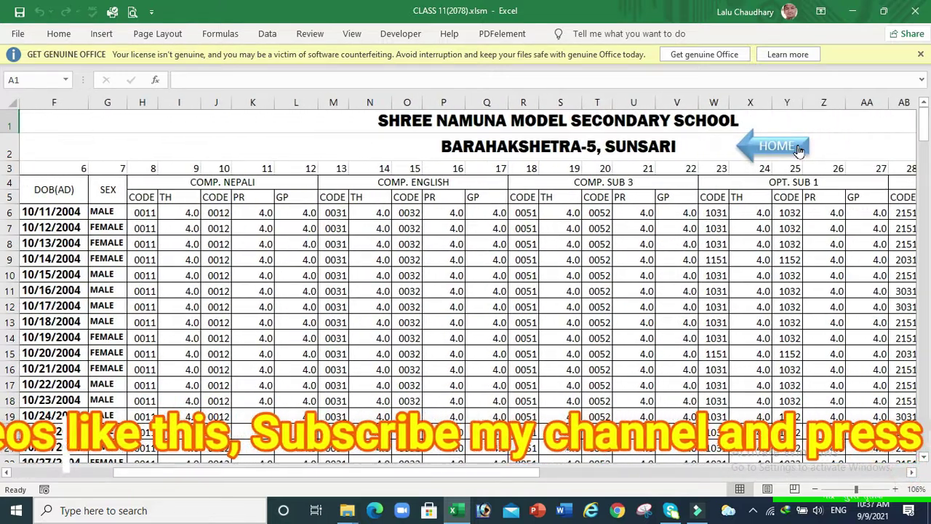
left_click(798, 149)
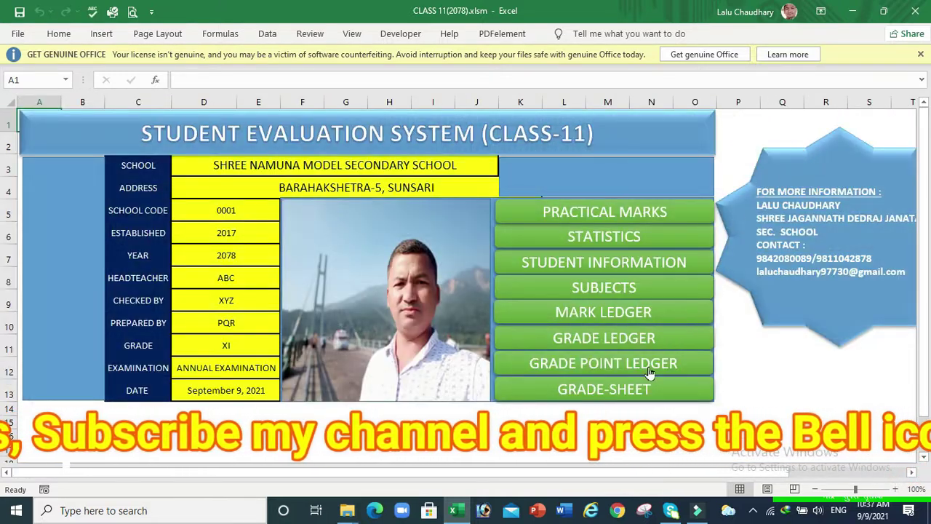
- Open the GRADE-SHEET worksheet showing subject codes, A+ grades and a 4.00 GPA
left_click(591, 390)
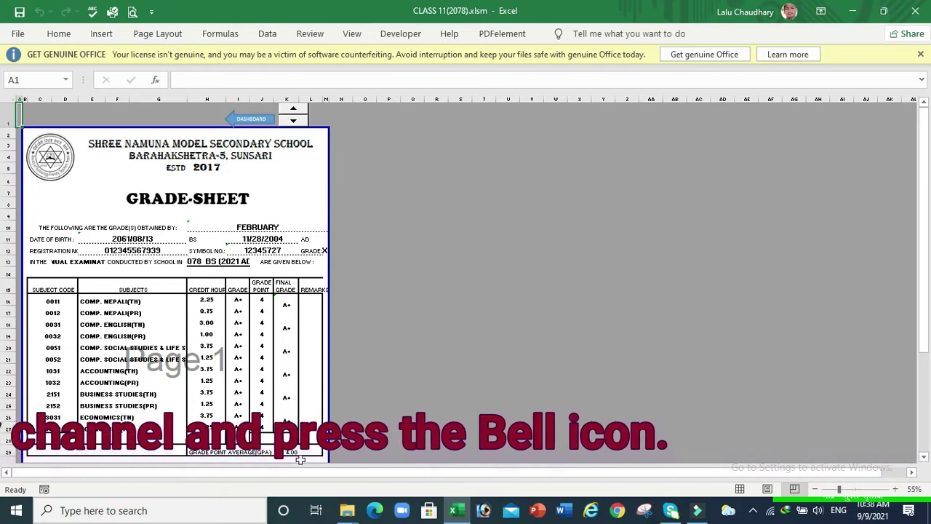
left_click(285, 305)
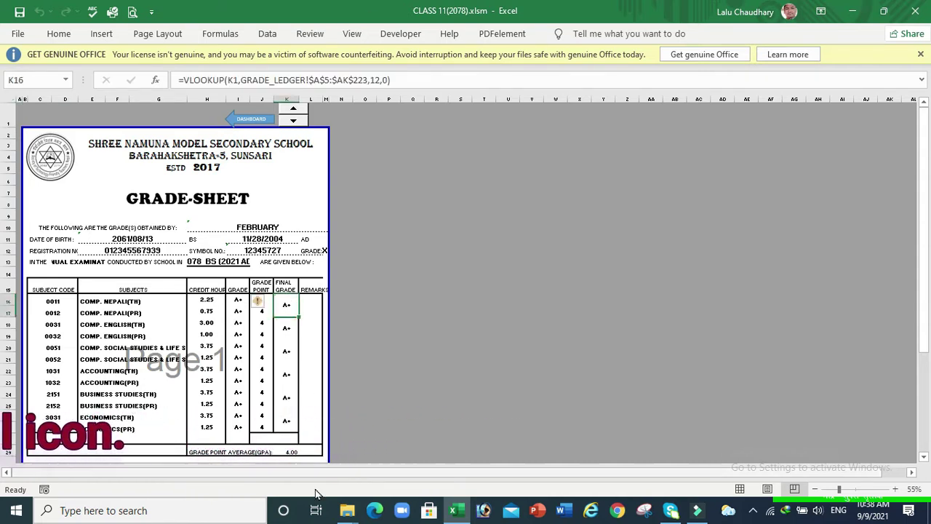
left_click(289, 451)
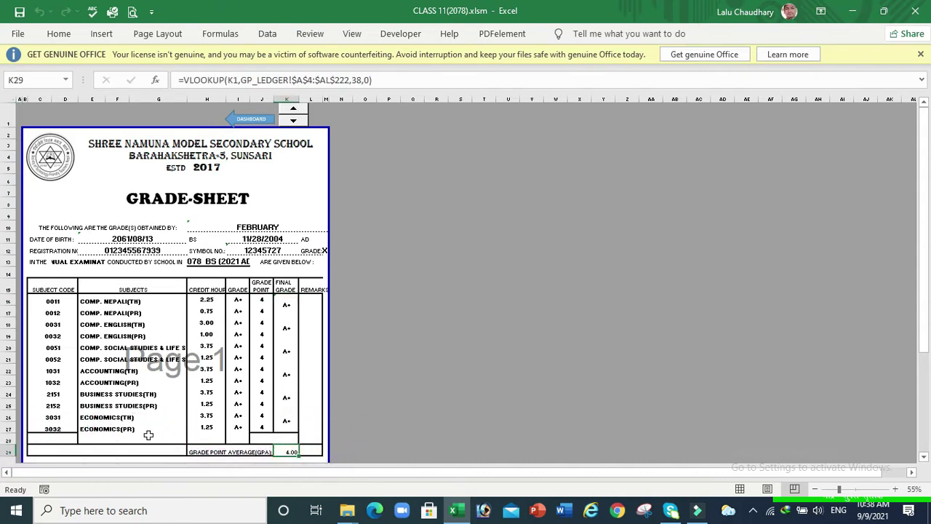
left_click(118, 429)
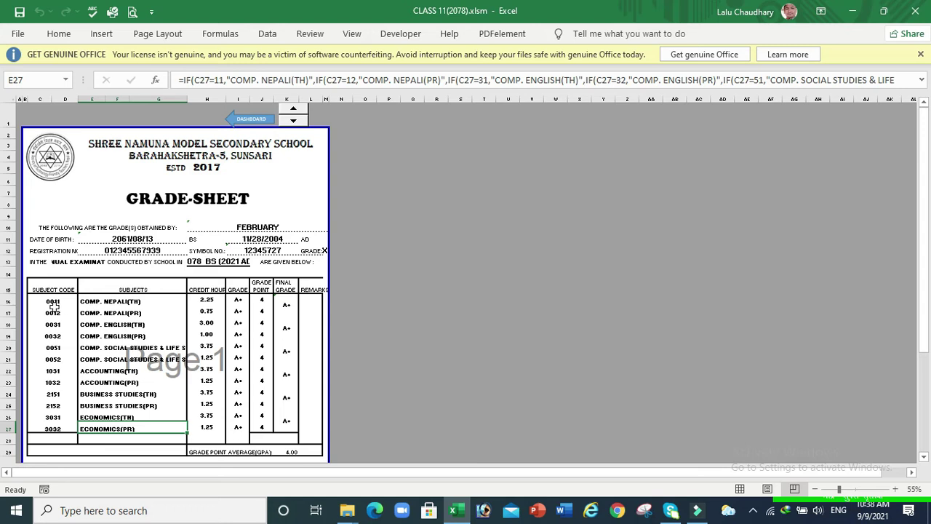
left_click(53, 309)
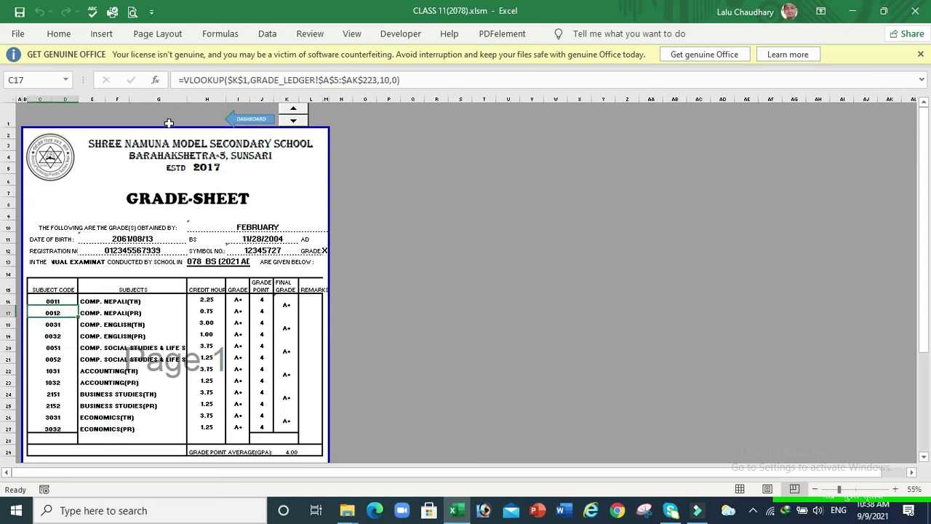
left_click(269, 227)
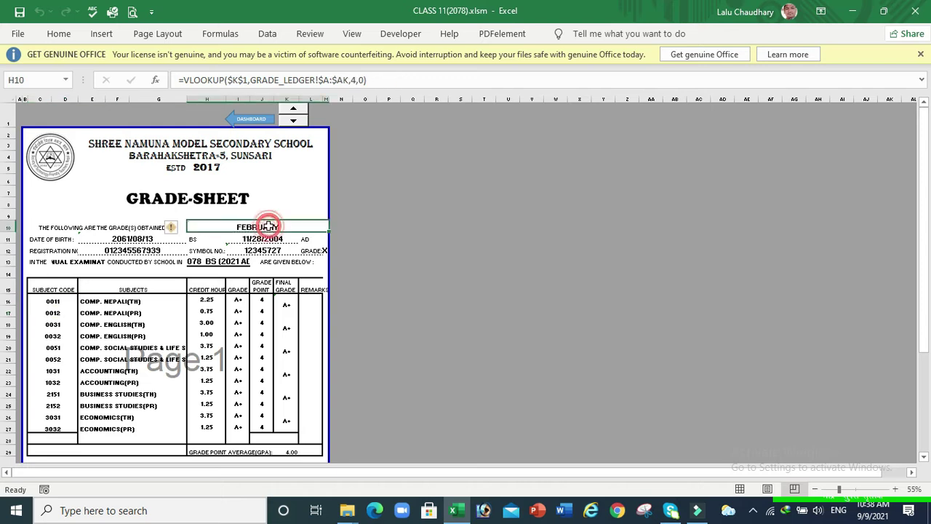
left_click(264, 239)
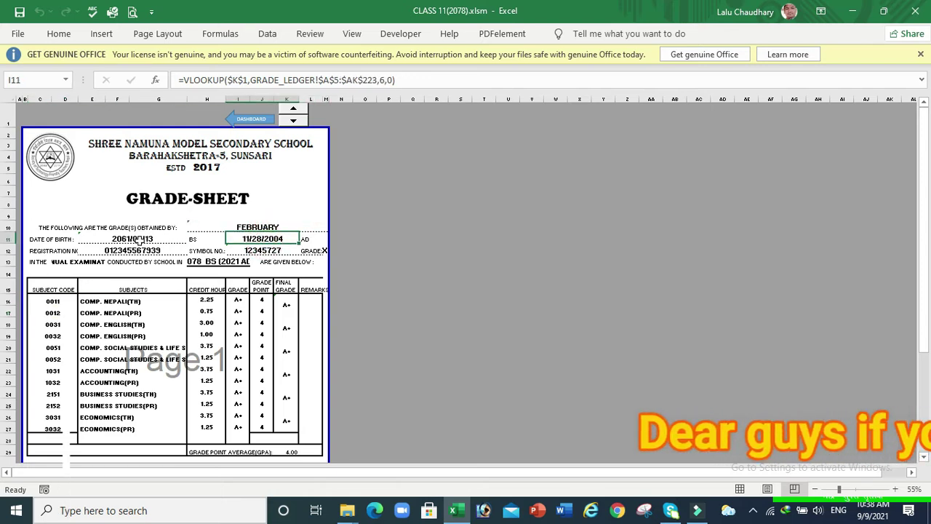
left_click(139, 239)
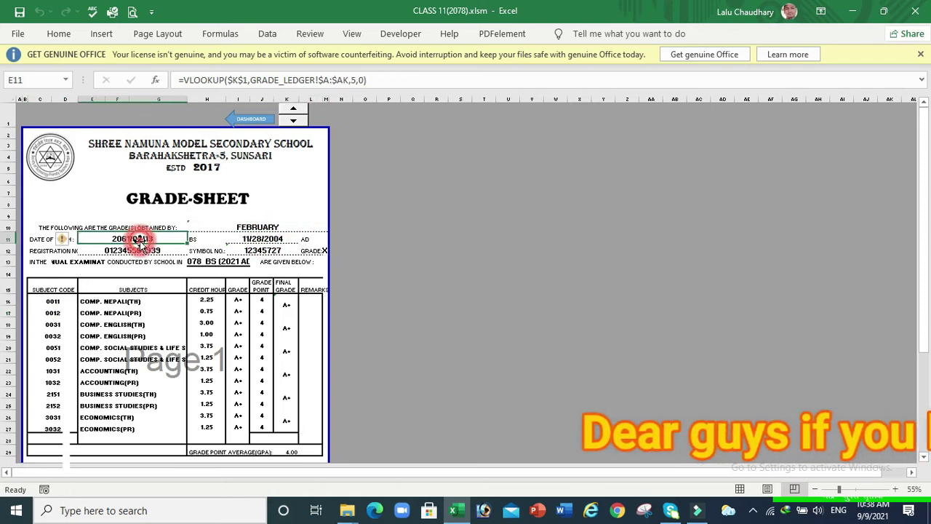
left_click(264, 239)
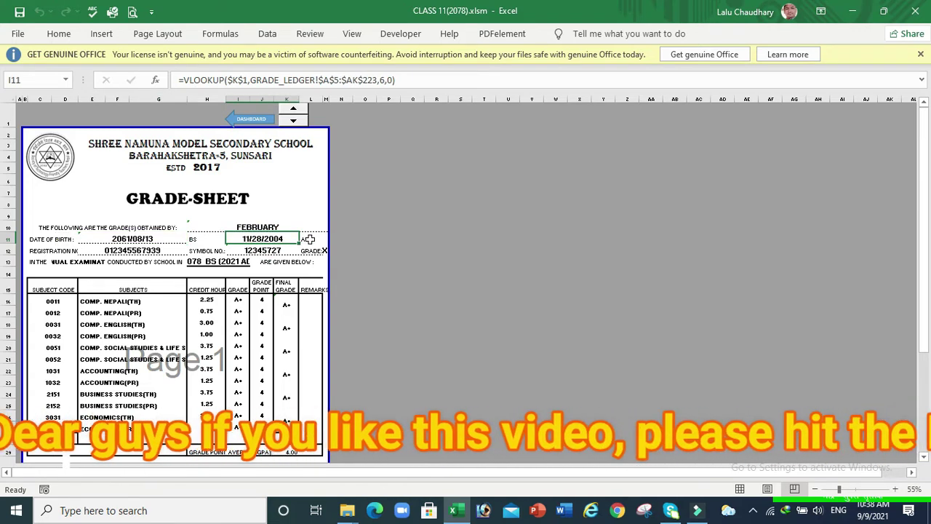
left_click(264, 250)
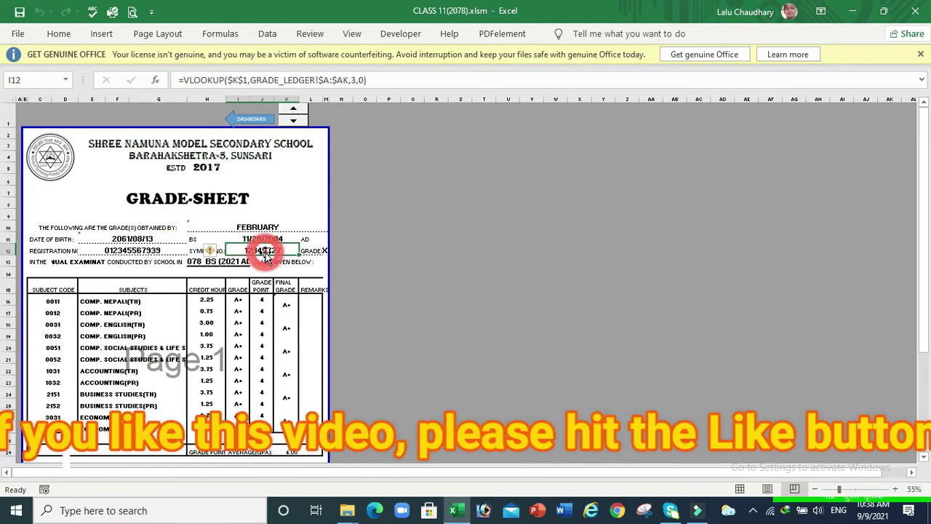
left_click(138, 248)
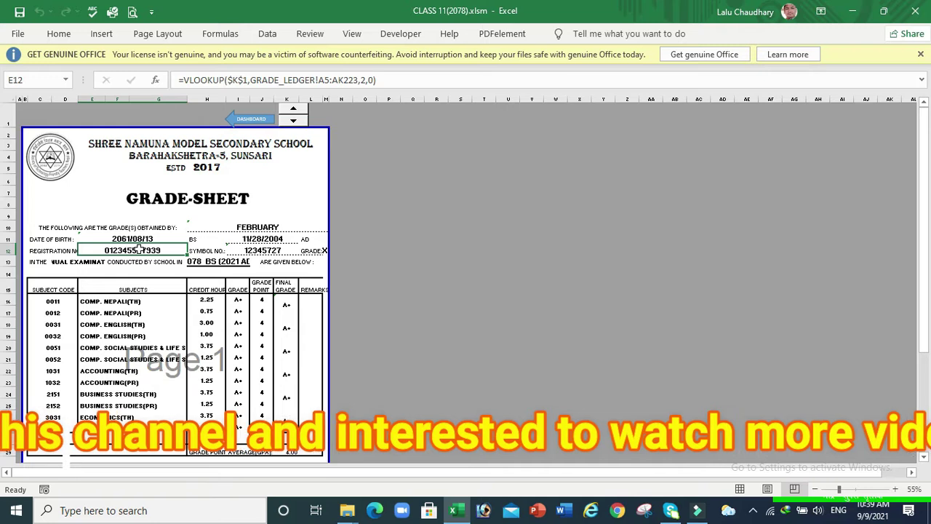
left_click(66, 40)
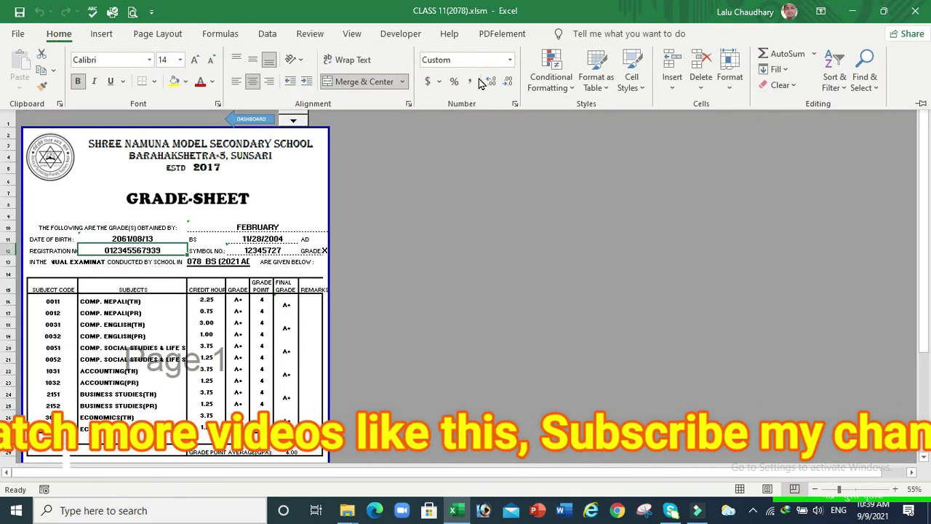
left_click(513, 105)
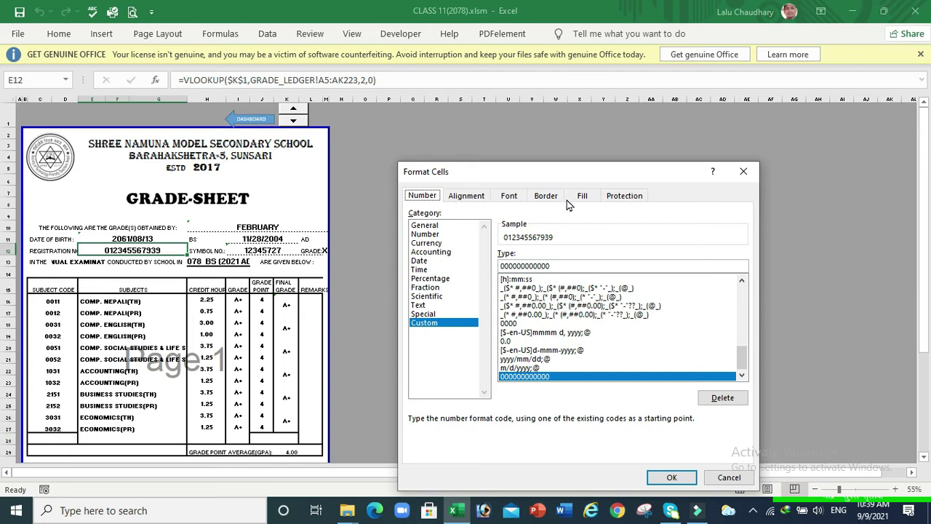
left_click(627, 199)
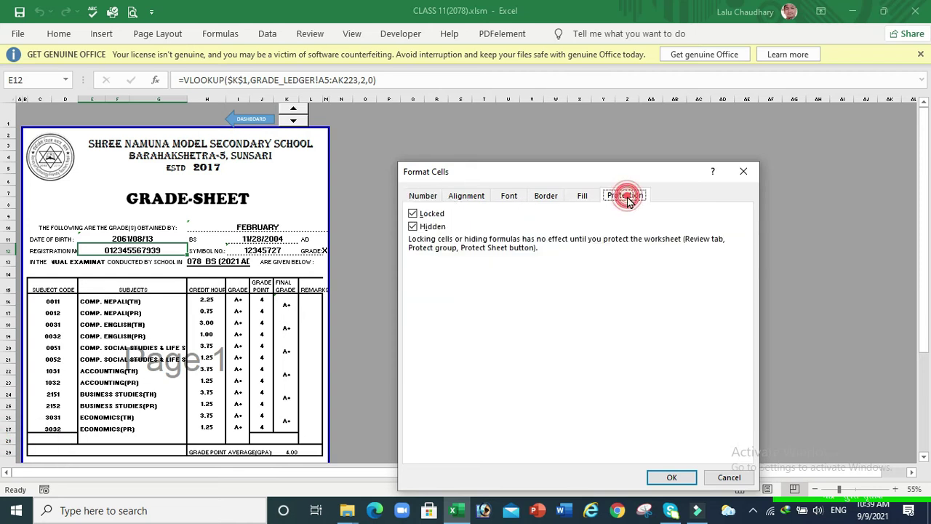
left_click(413, 214)
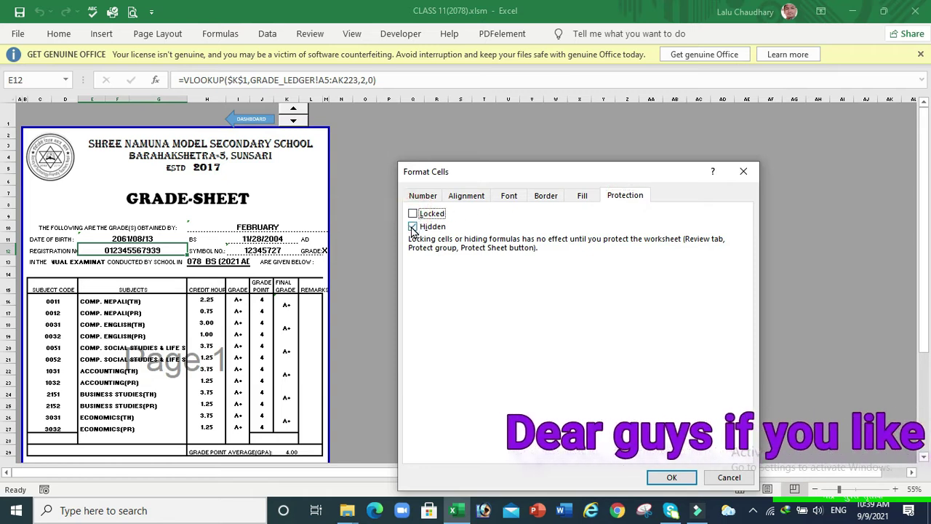
left_click(412, 227)
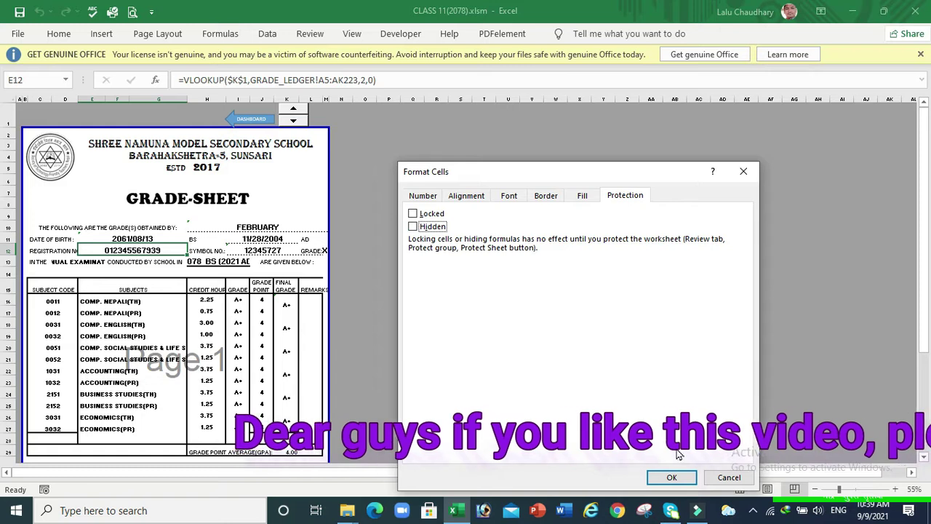
left_click(672, 477)
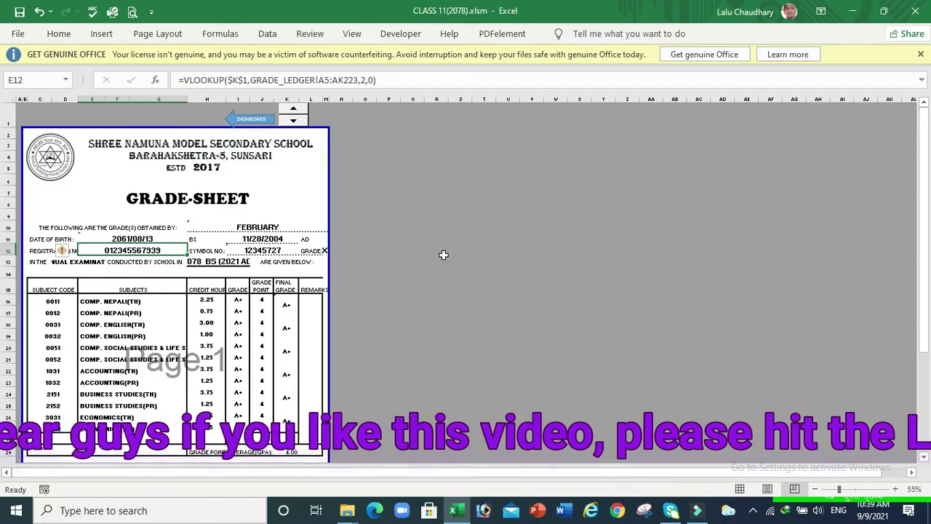
- Use Home > Find & Select > Go To Special with Formulas to select all formula cells
left_click(66, 37)
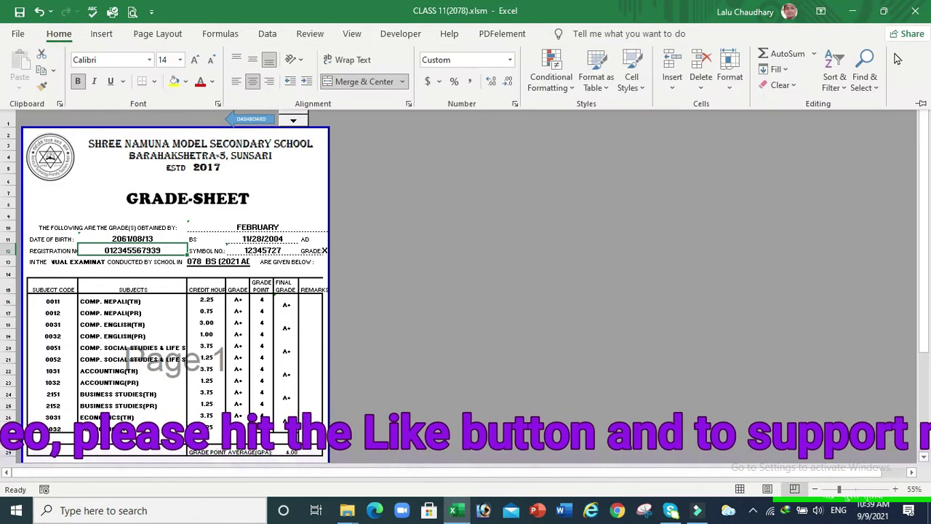
left_click(861, 90)
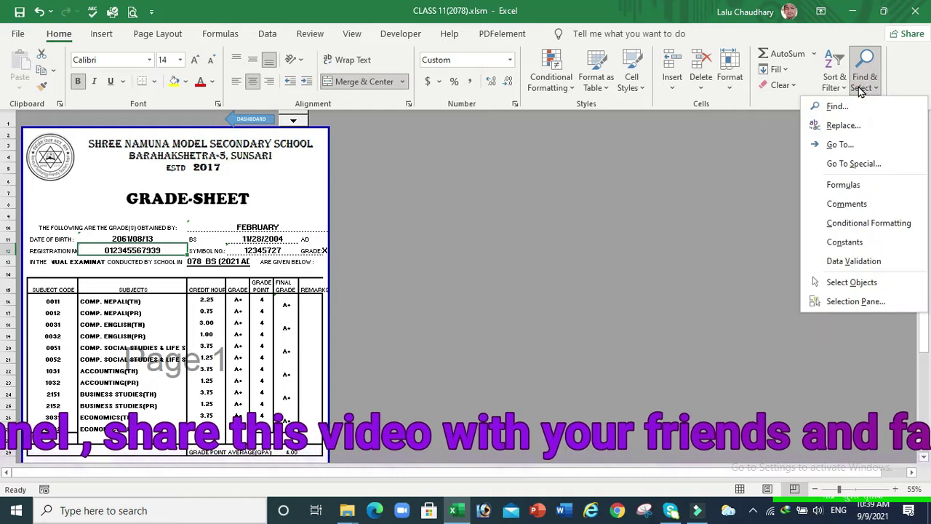
left_click(828, 168)
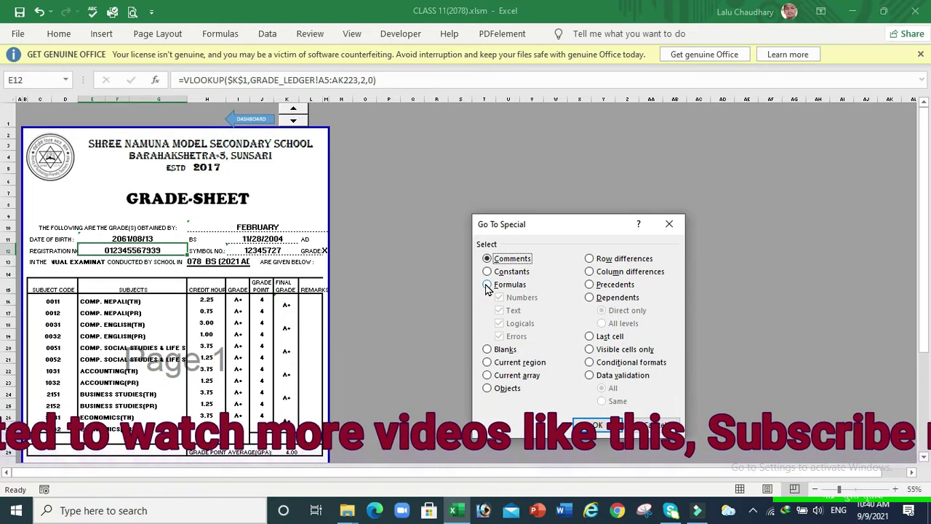
left_click(487, 285)
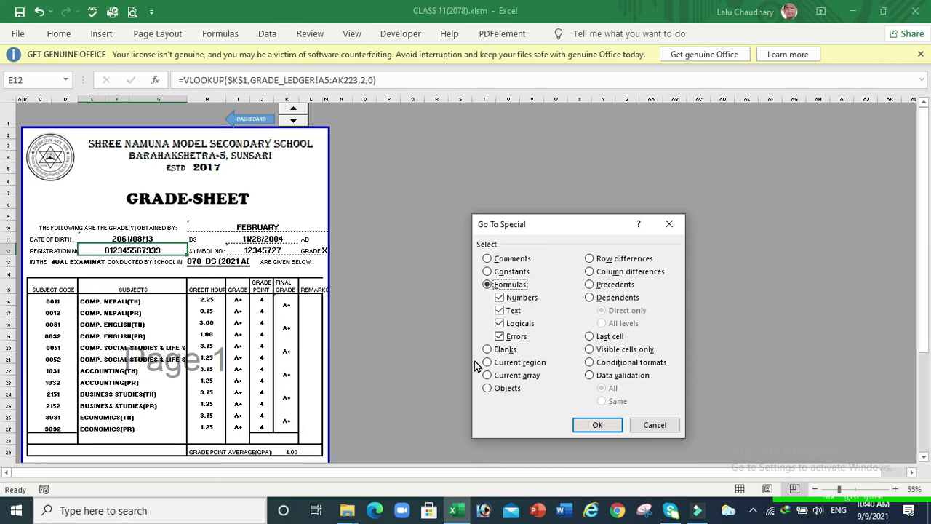
left_click(586, 430)
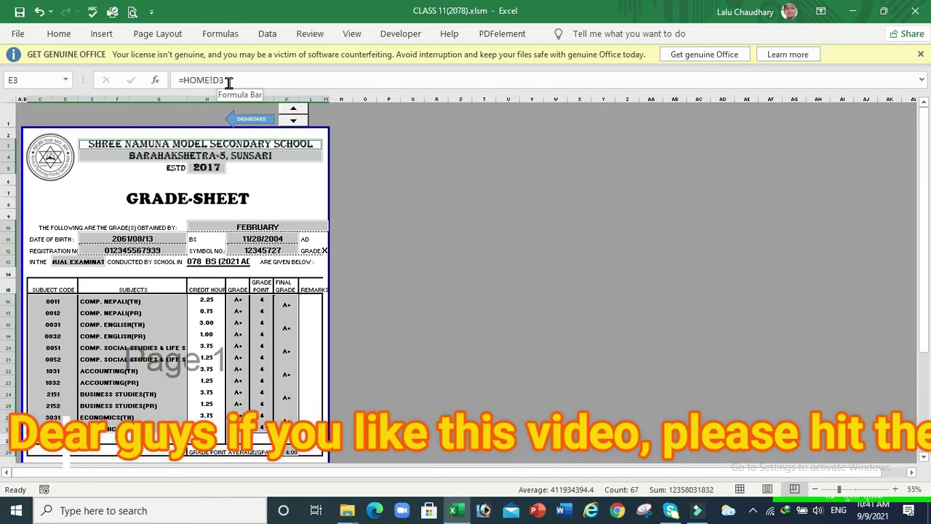
- Switch to the Review tab to reveal the Protect Sheet and Protect Workbook commands
left_click(309, 34)
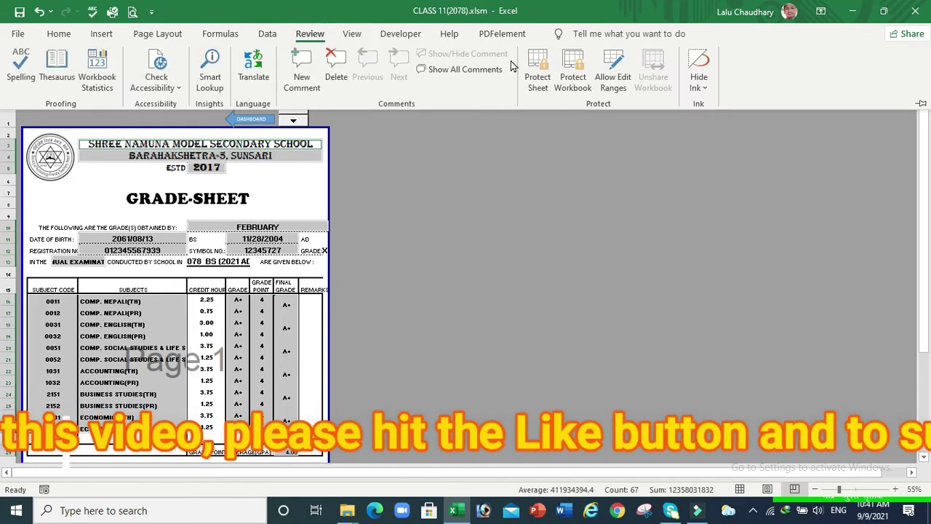
- Protect the grade sheet with a password, entering it and confirming it
left_click(541, 87)
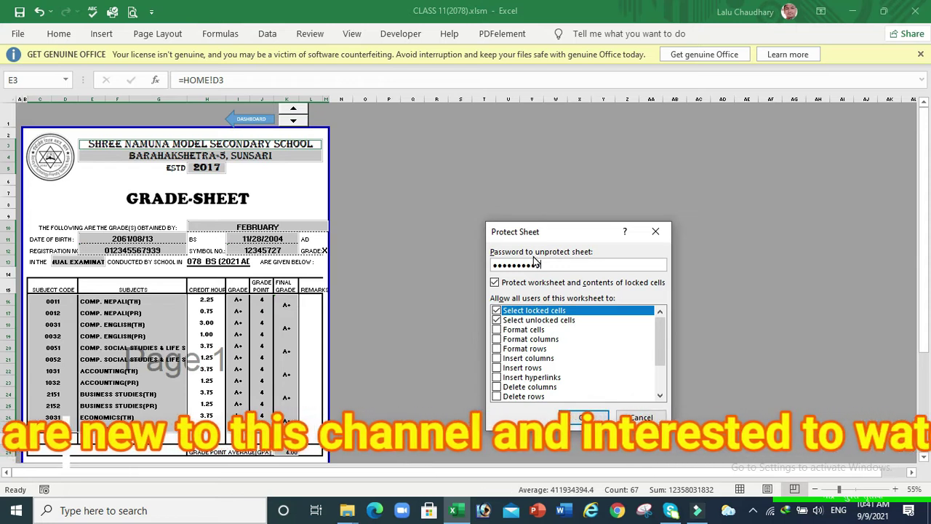
key("Return")
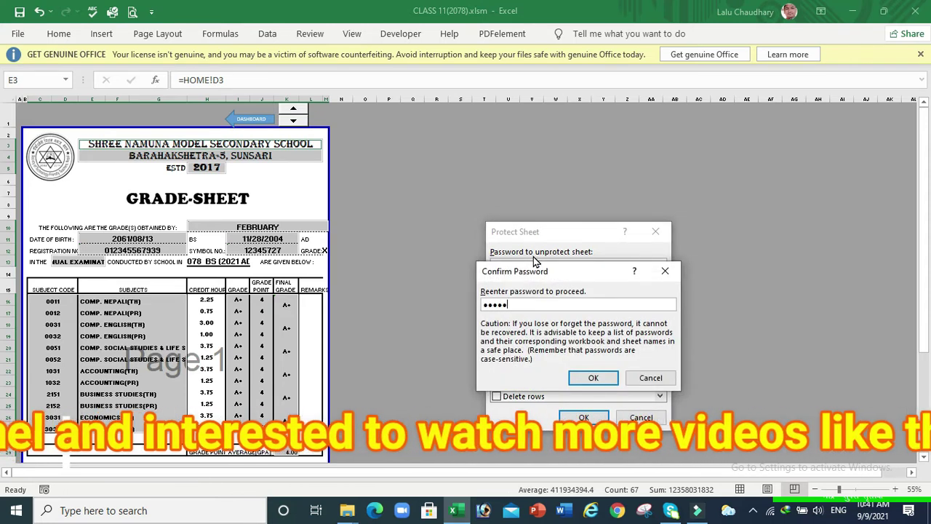
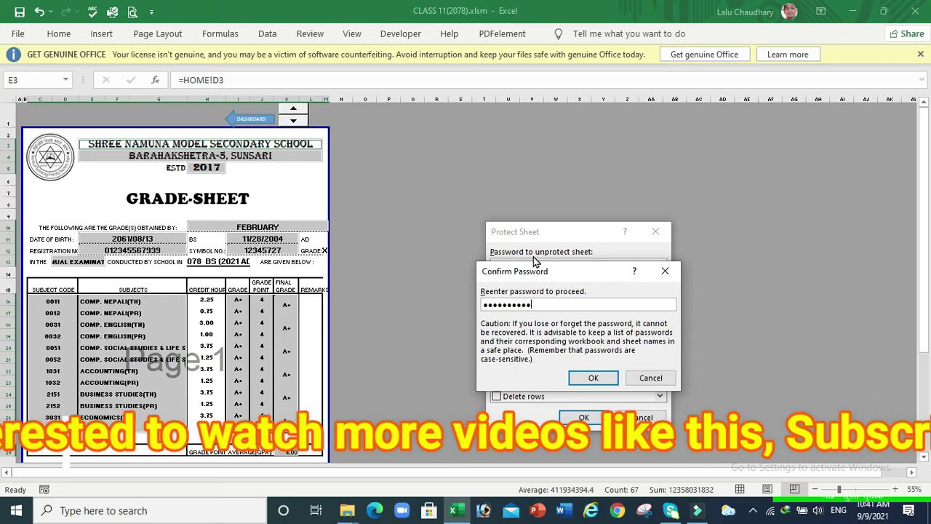
key("Return")
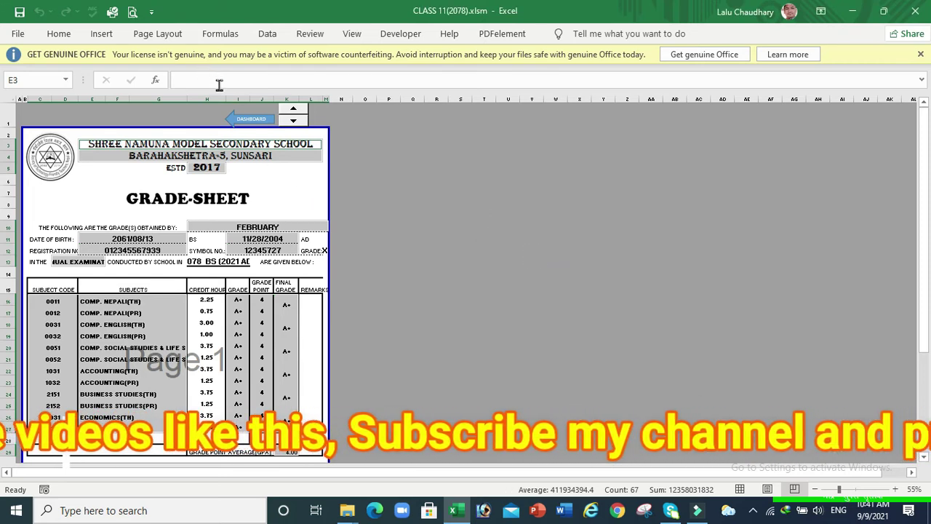
left_click(258, 230)
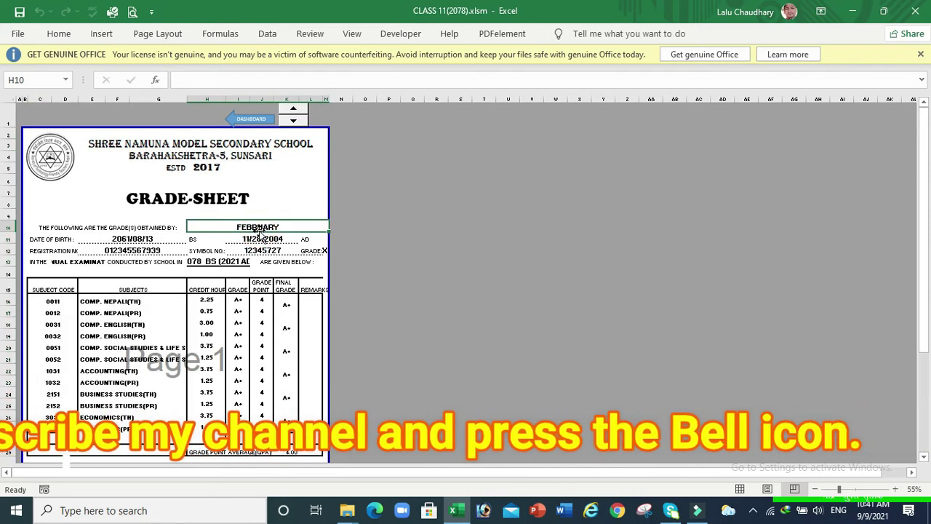
left_click(282, 389)
left_click(282, 372)
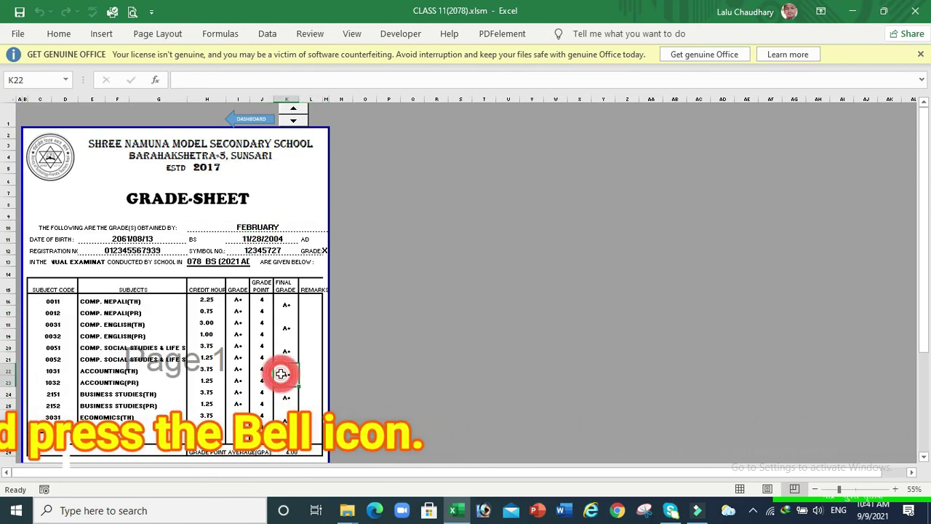
left_click(282, 329)
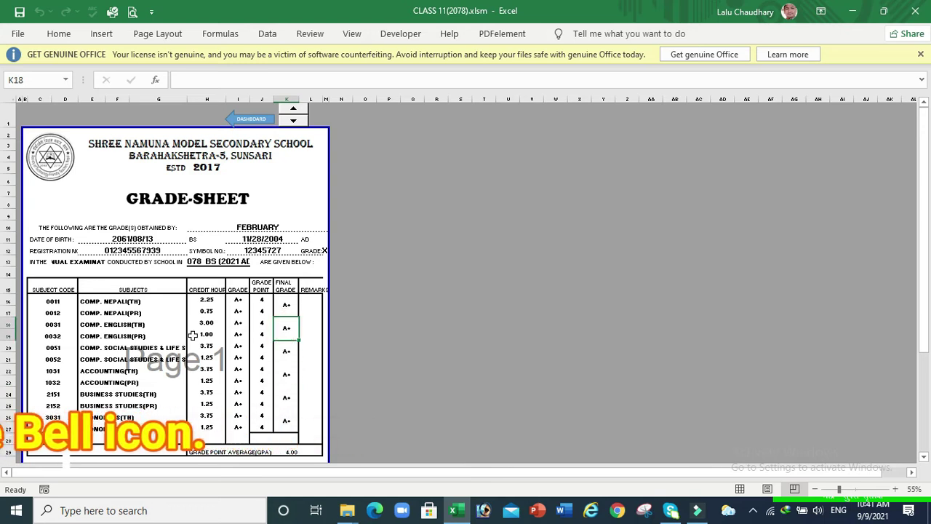
left_click(264, 227)
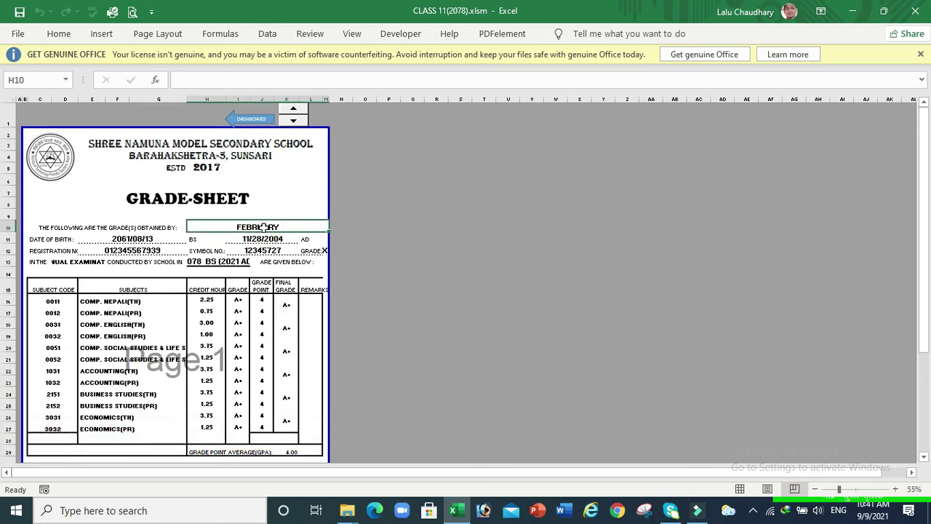
double_click(263, 227)
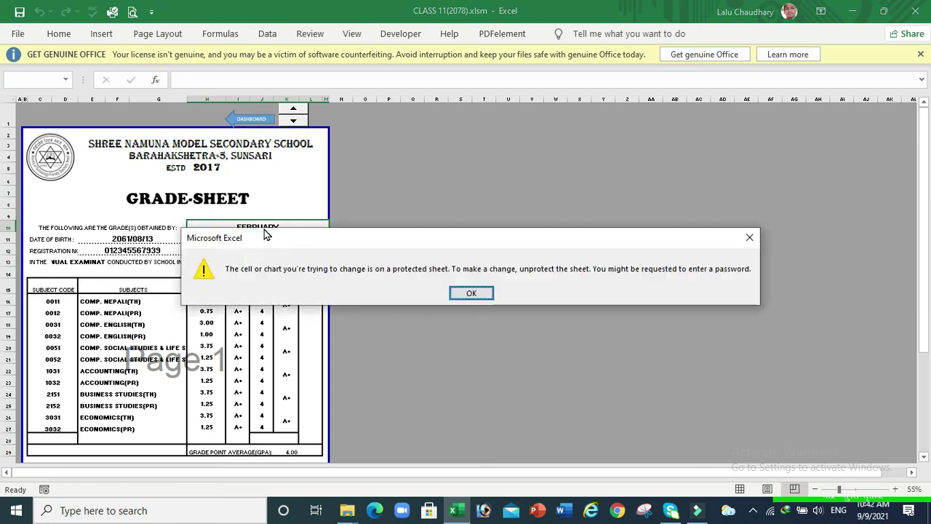
left_click(472, 294)
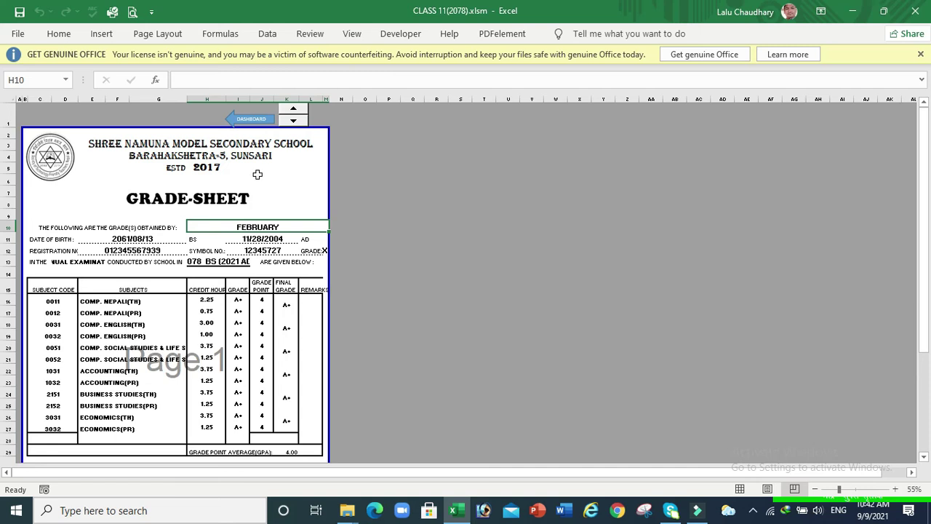
- Return to the Class-11 home dashboard and close CLASS 11(2078).xlsm, saving it
left_click(252, 121)
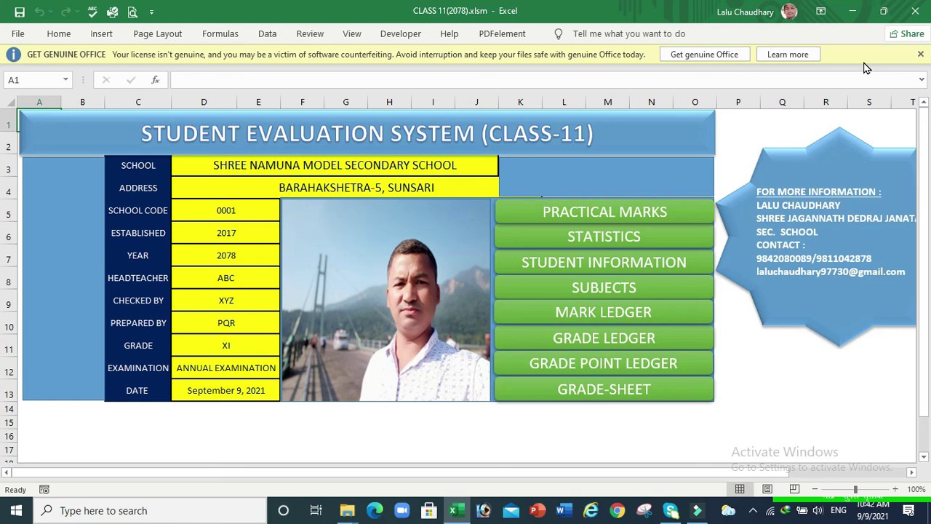
left_click(912, 12)
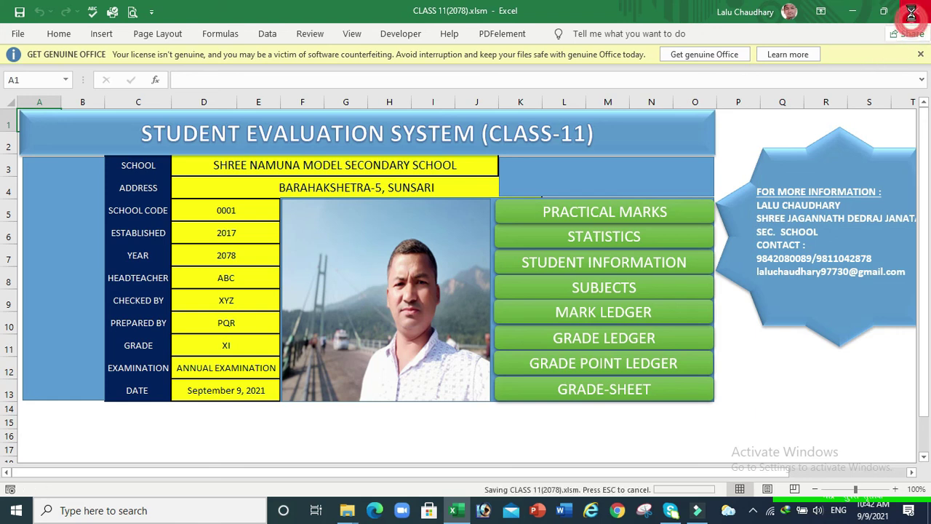